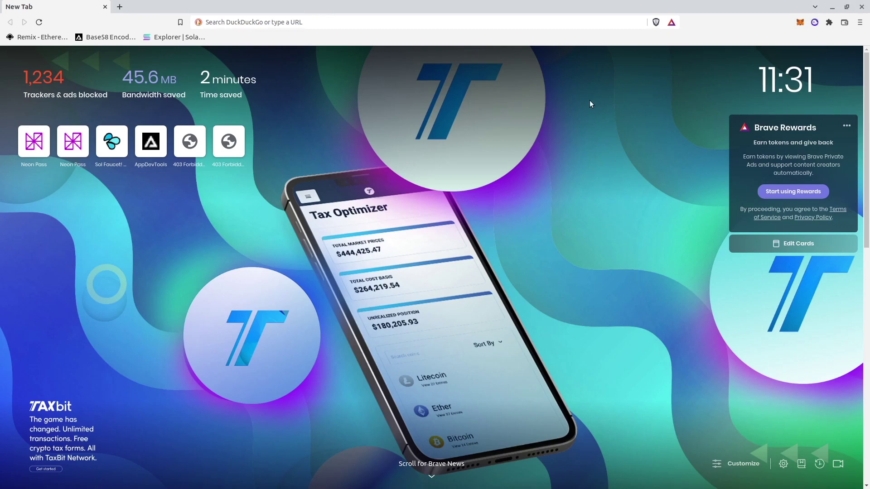
Open the MetaMask wallet's network settings and examine the RPC URL, chain ID and currency symbol configured for Neon Devnet
click(800, 23)
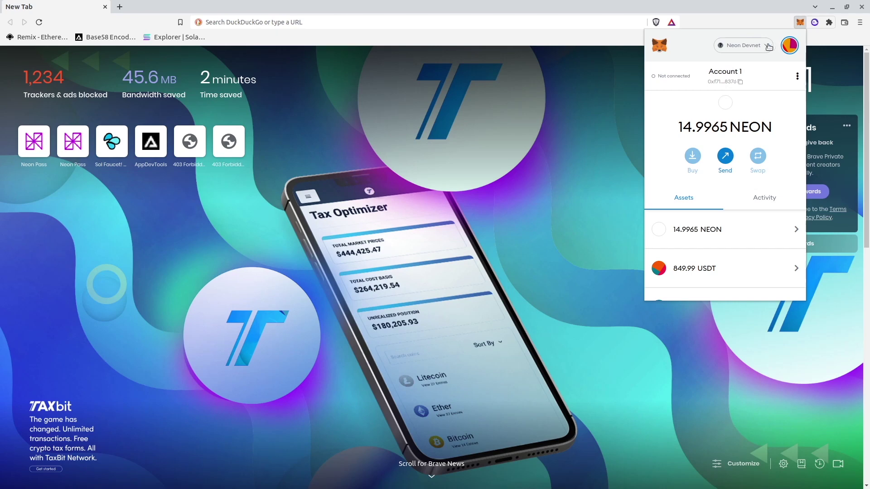
click(767, 46)
click(791, 51)
click(791, 51)
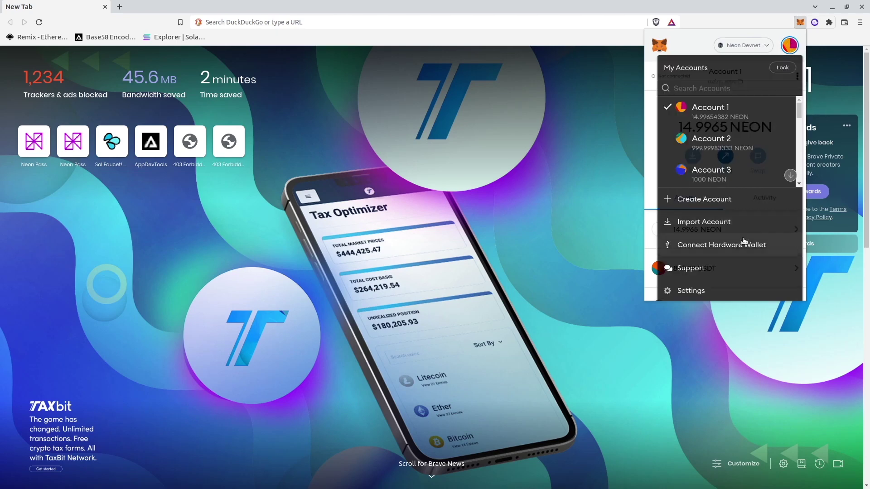
click(700, 293)
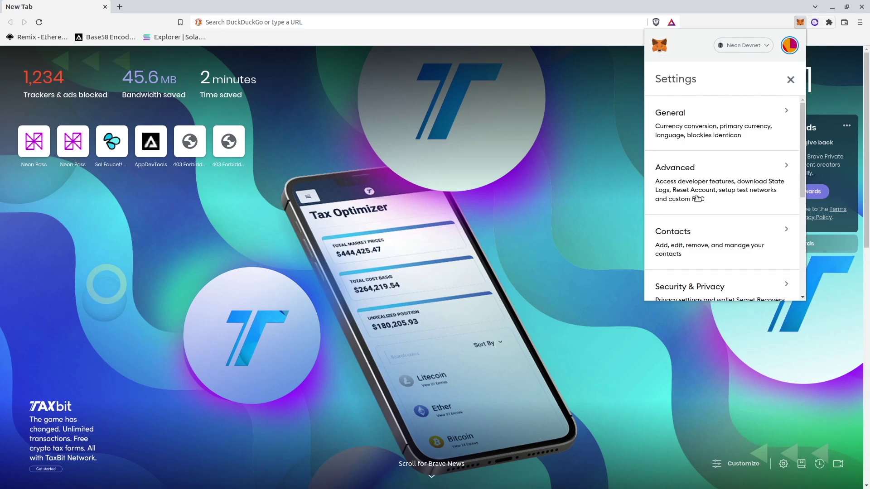
scroll(697, 199, down, 5)
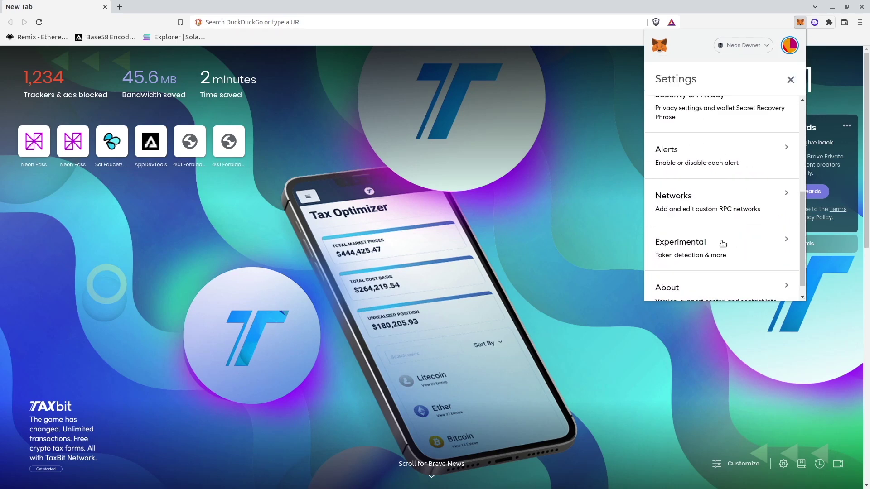
click(696, 180)
scroll(760, 204, down, 3)
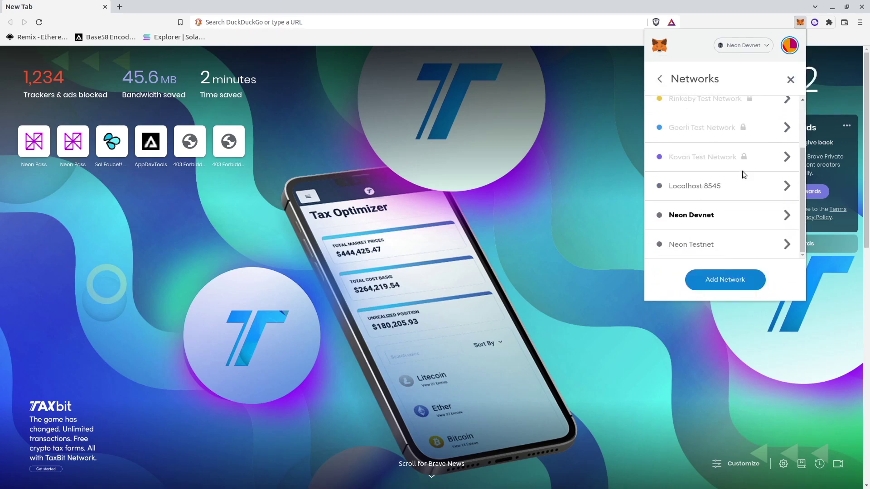
click(785, 215)
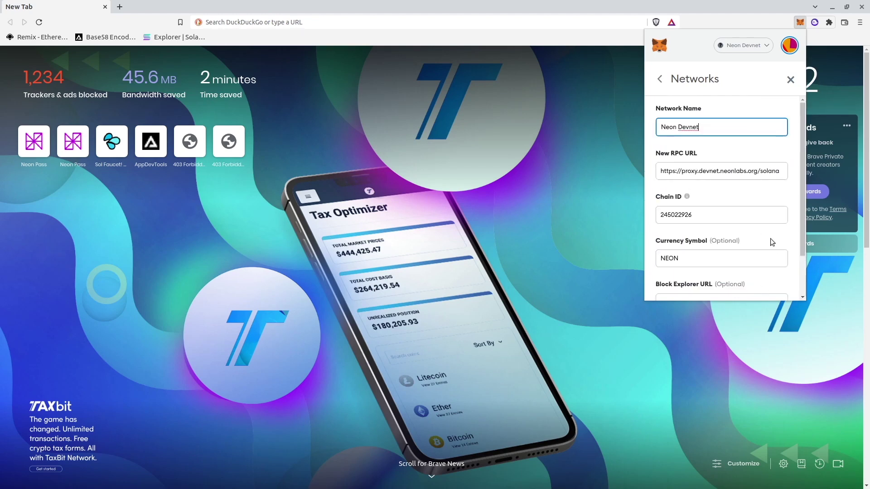
click(796, 198)
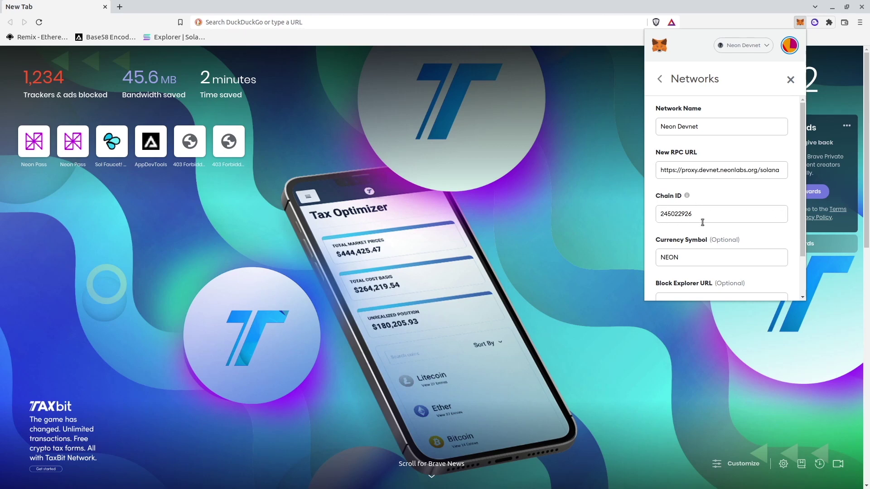
click(791, 79)
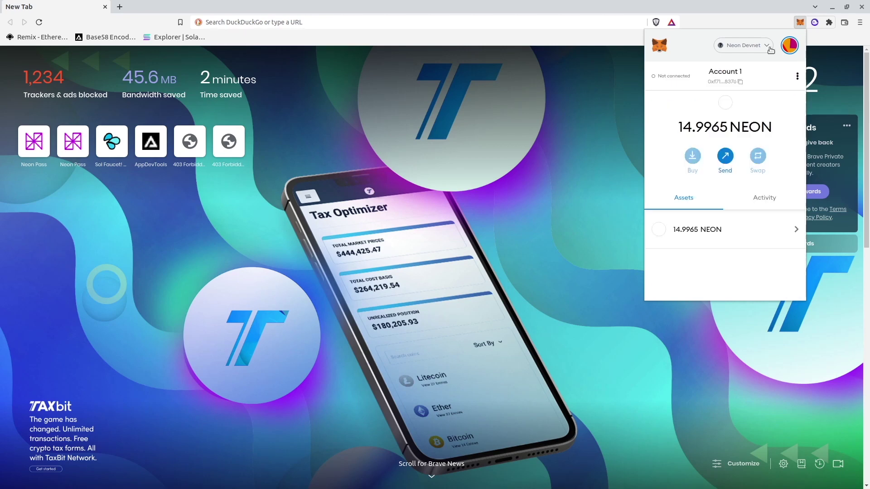
Open MetaMask's form for adding a custom network, look over its fields, and close it without saving
click(768, 47)
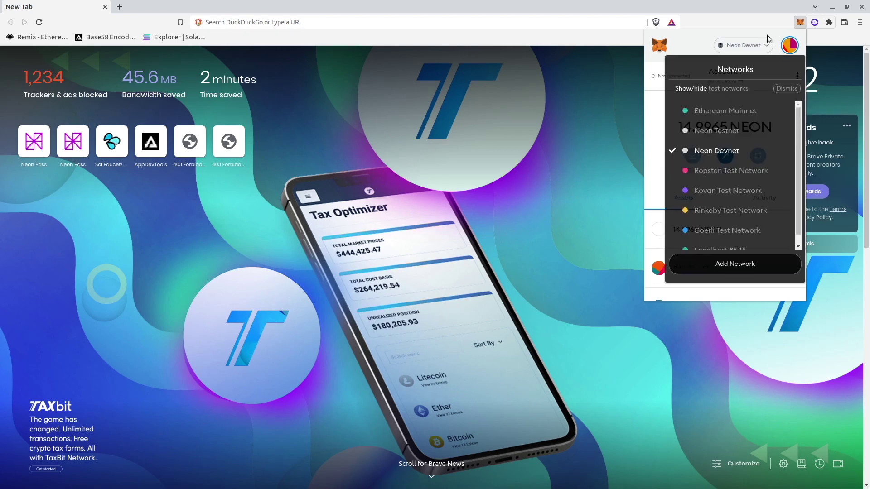
click(738, 266)
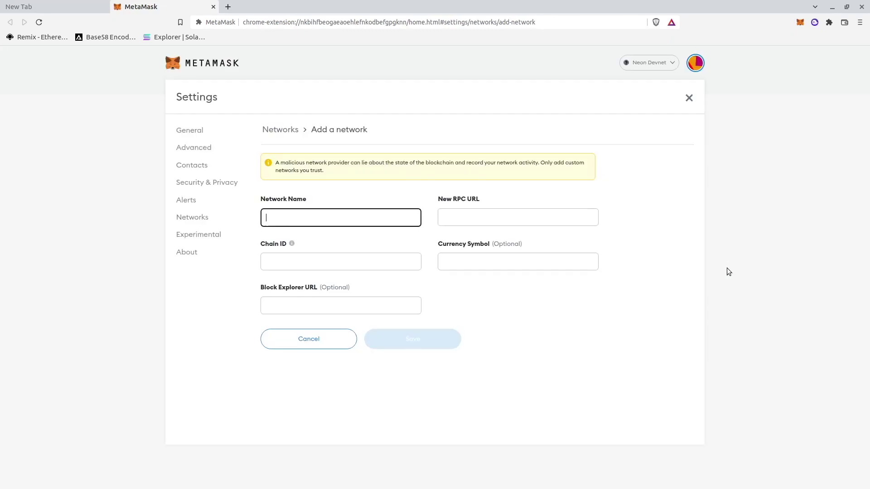
click(479, 216)
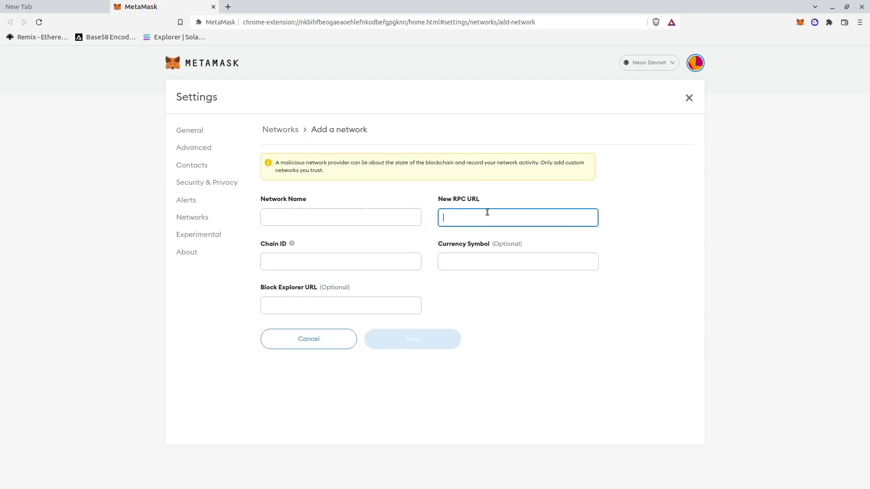
click(318, 264)
click(460, 260)
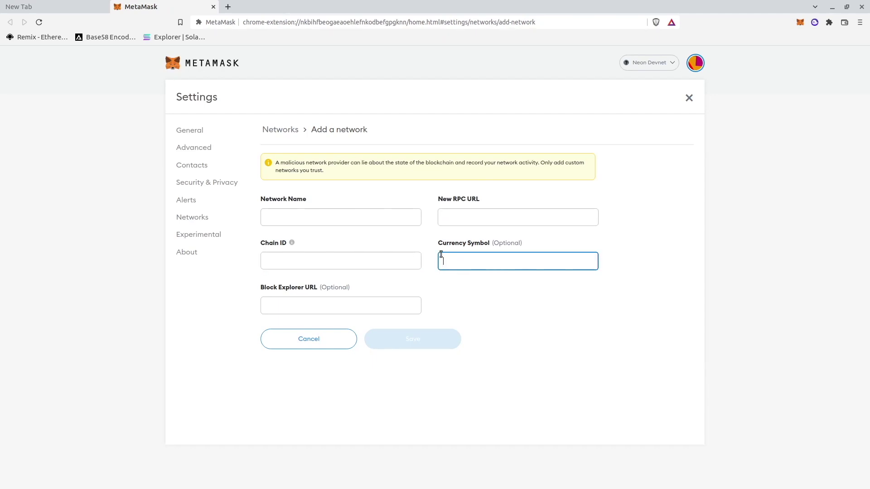
click(297, 212)
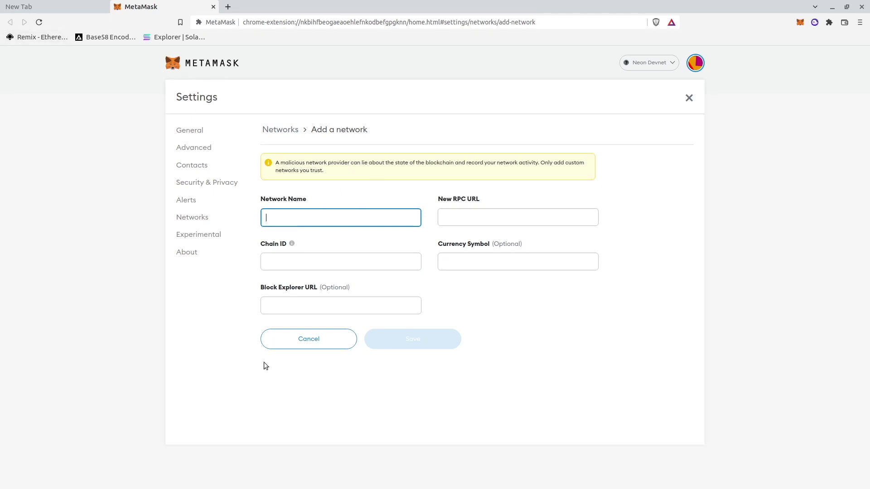
click(214, 7)
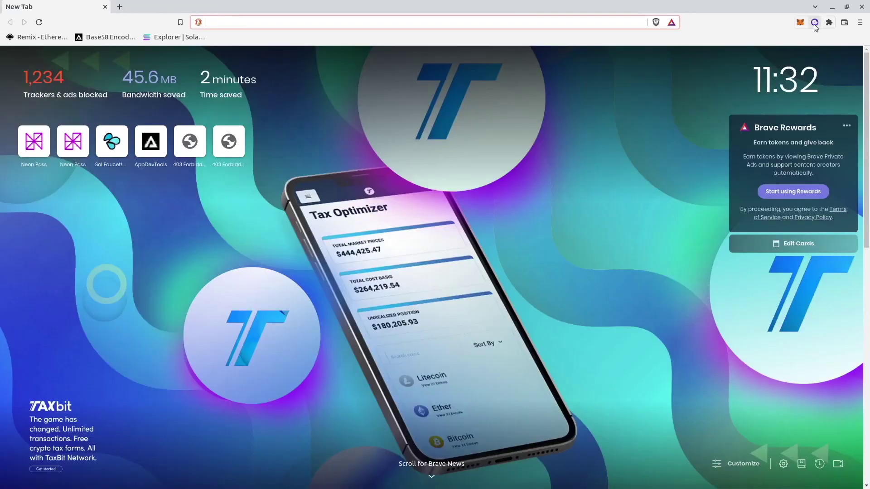
Check in the Phantom wallet's settings which Solana network is selected and return to the token overview
click(815, 23)
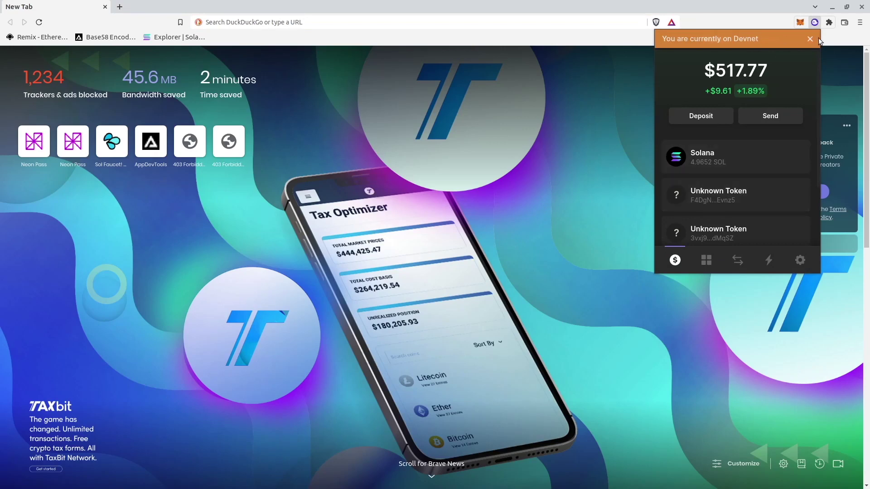
click(810, 39)
click(800, 262)
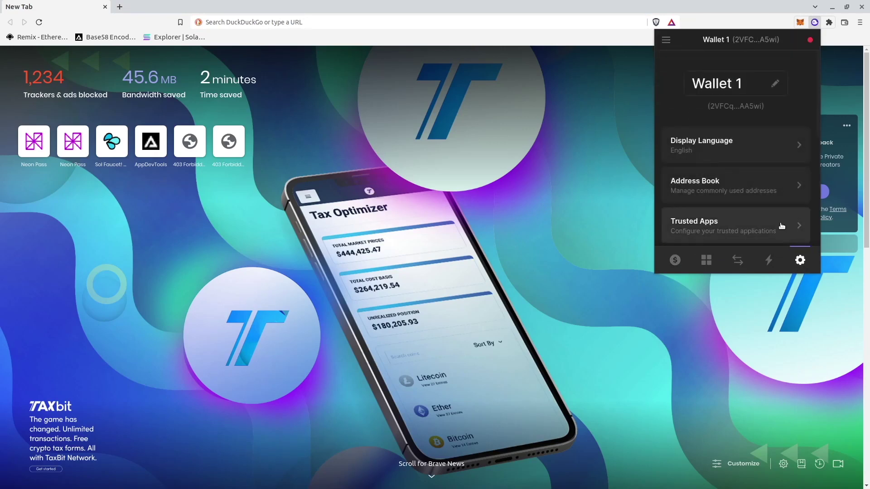
scroll(718, 199, down, 4)
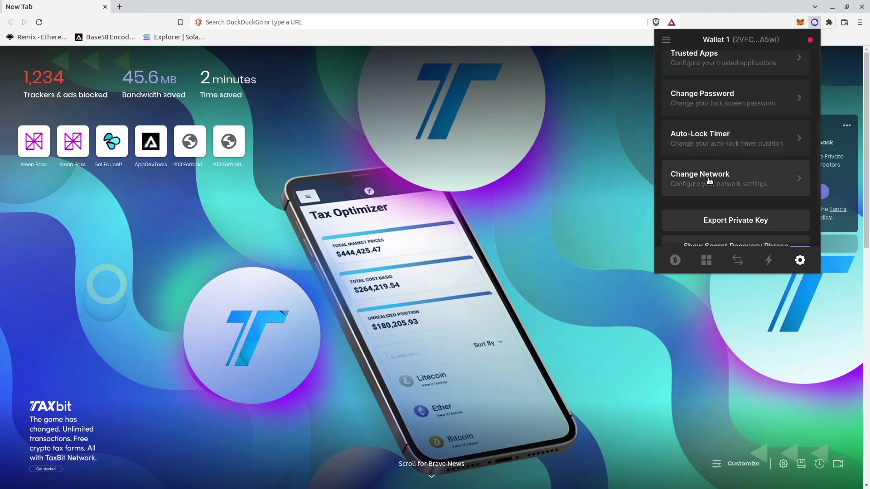
click(704, 178)
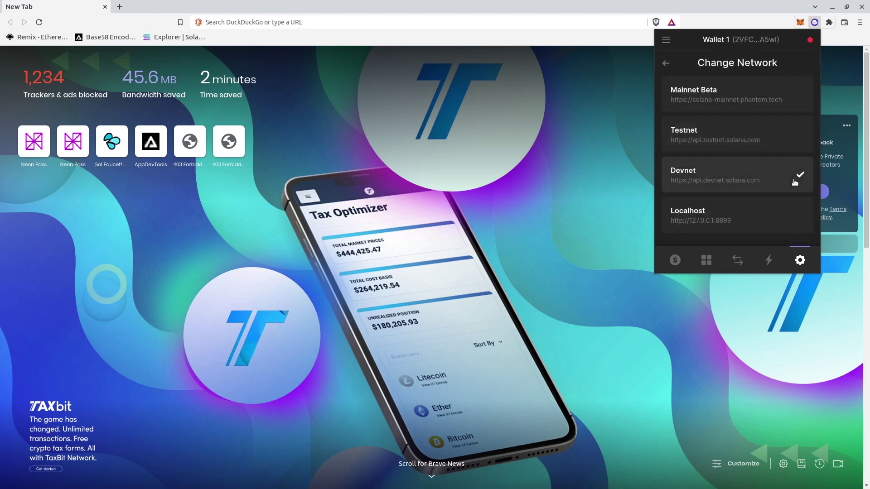
click(666, 64)
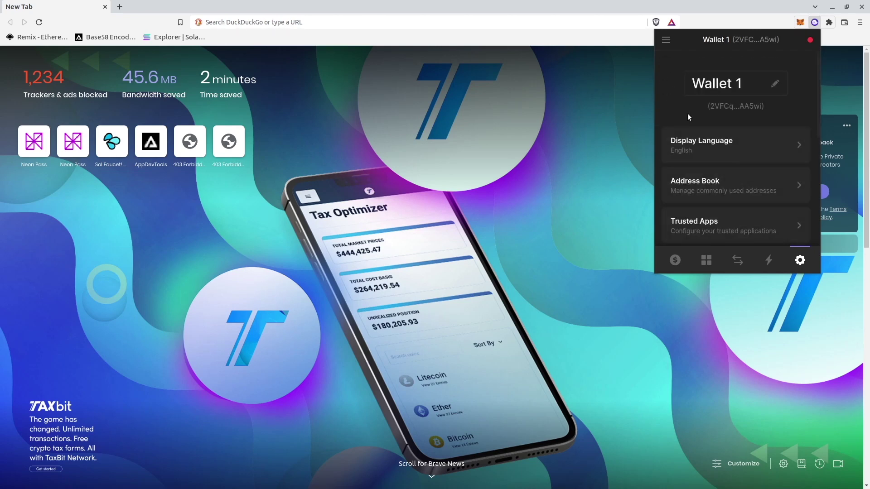
click(675, 260)
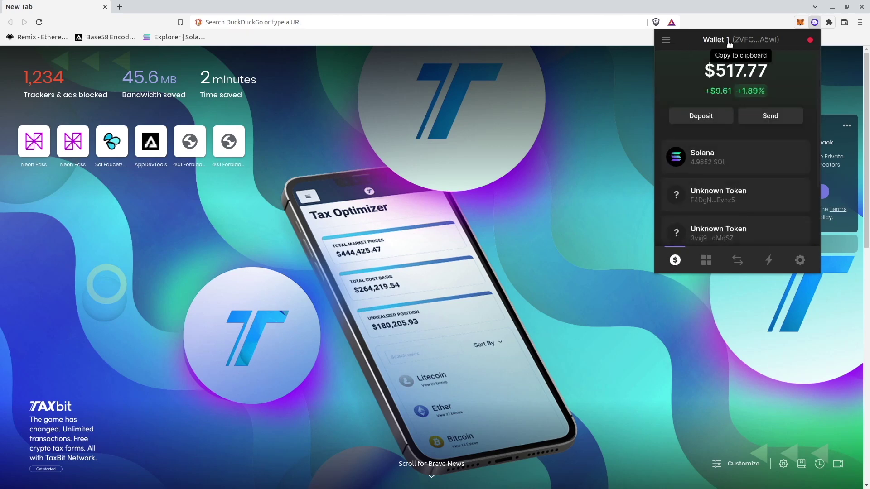
Switch the Phantom wallet to Wallet 2 and open the details of its unknown token
click(667, 40)
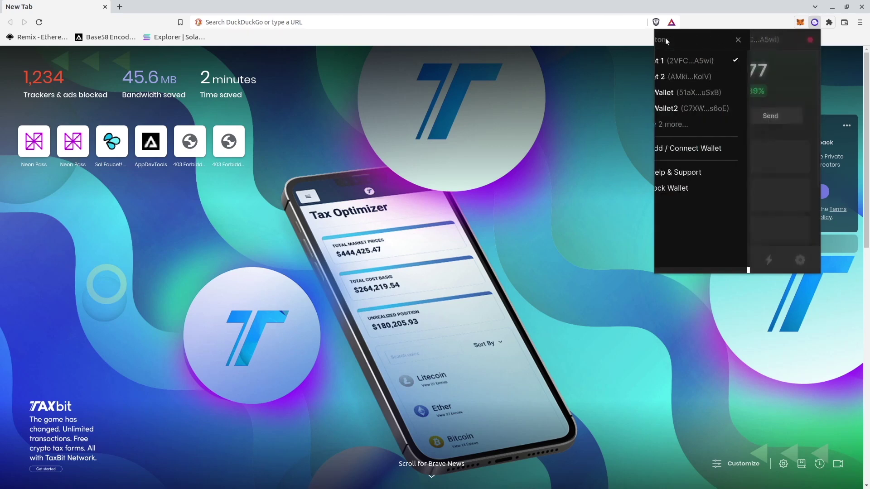
click(685, 77)
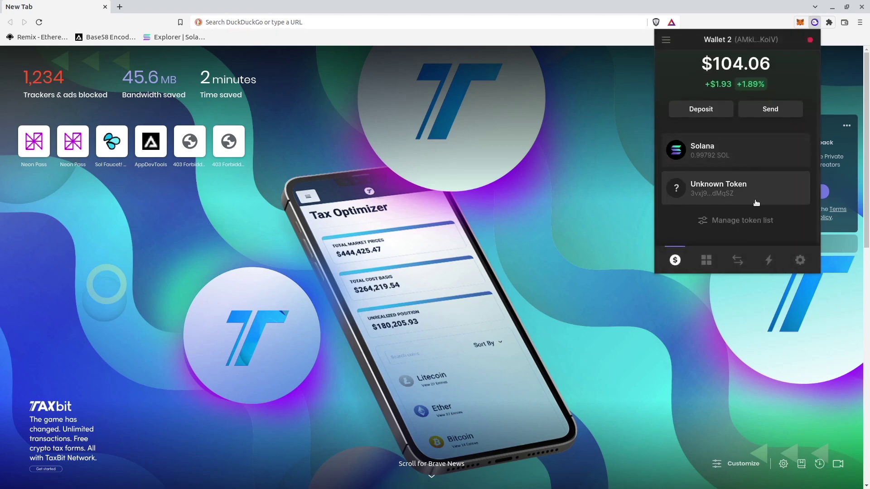
click(746, 191)
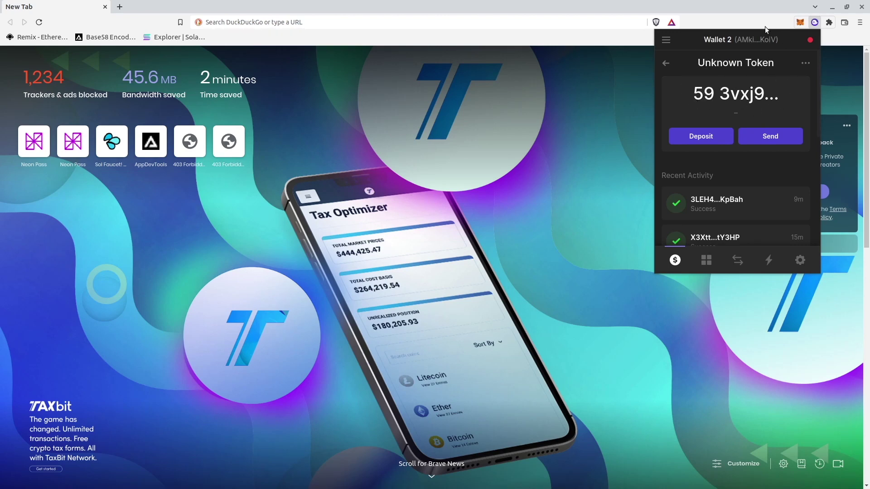
Review the token assets of Account 1 on Neon Devnet in the MetaMask wallet
click(800, 23)
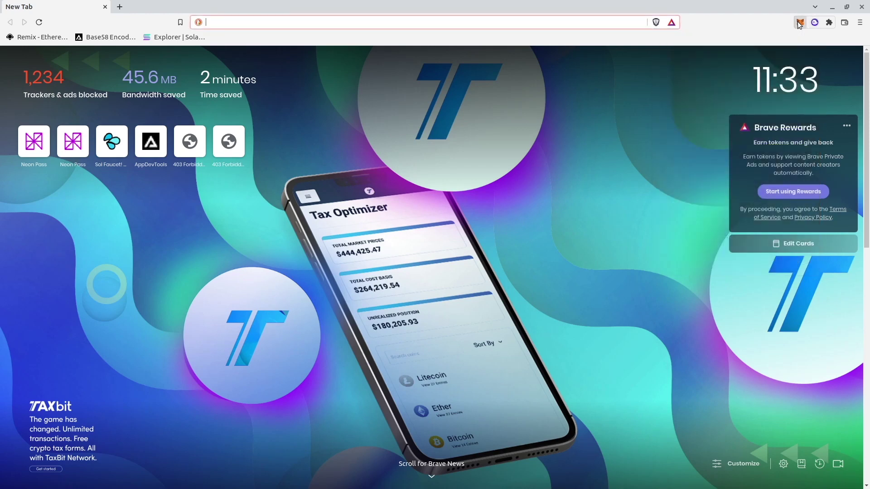
click(800, 24)
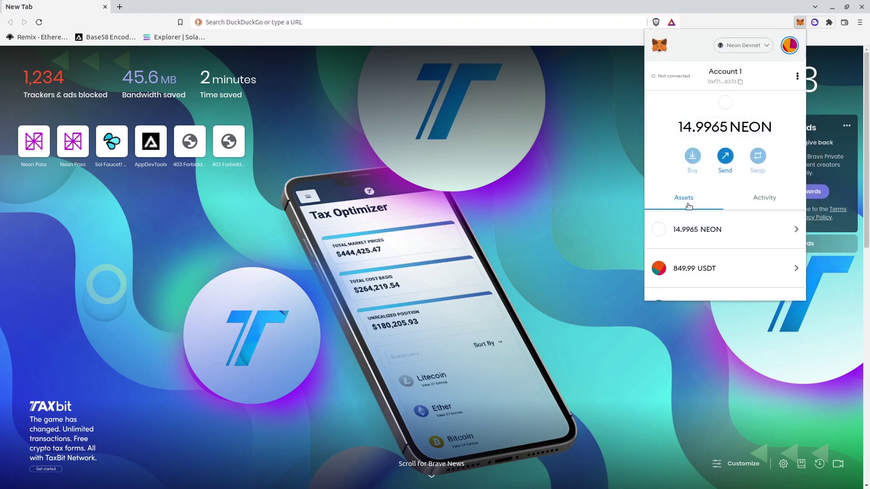
scroll(688, 207, down, 1)
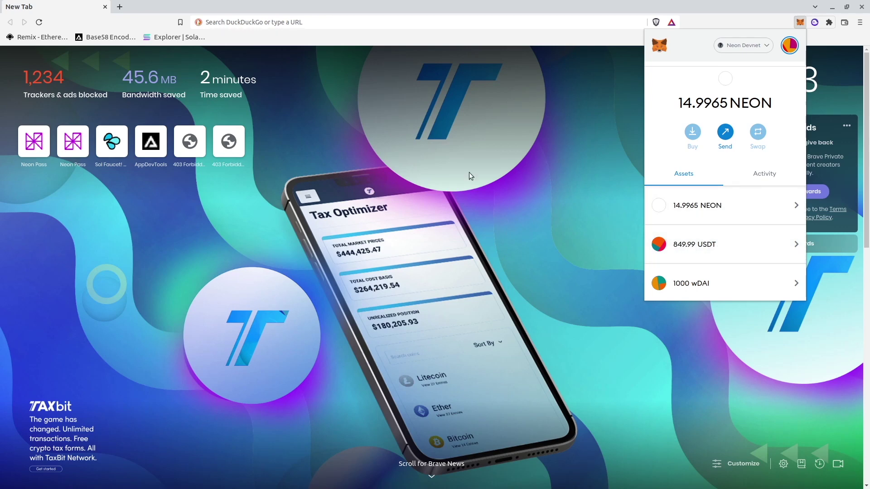
Open the Neon Pass site at neonpass.live and connect the Solana wallet as the transfer source
click(251, 21)
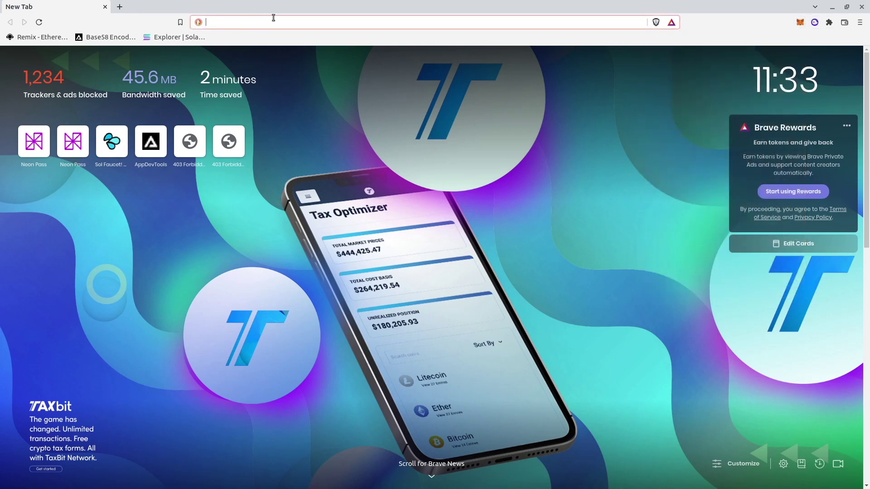
text(neon)
key(Return)
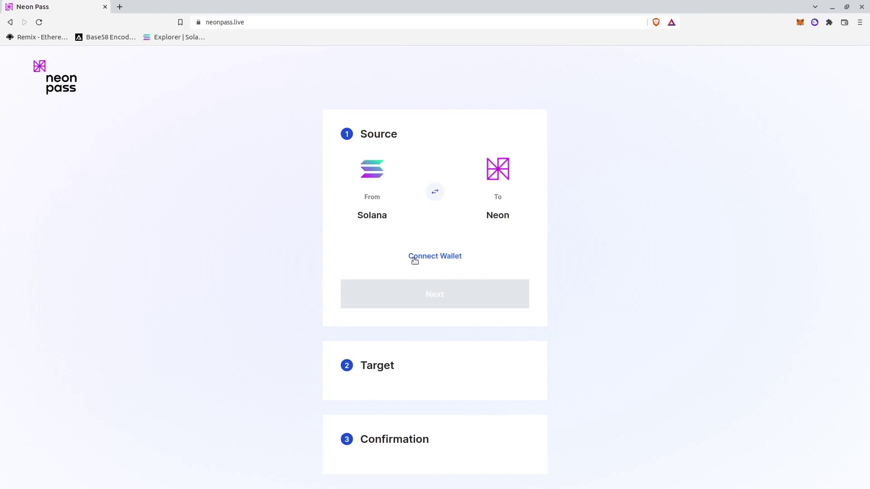
click(437, 256)
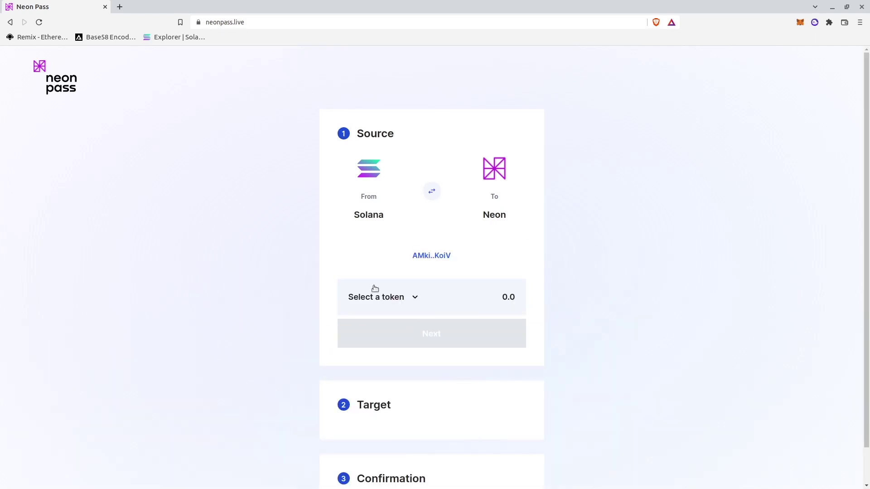
Select USDT as the token, set the transfer amount to 9, and proceed to the target stage
click(415, 296)
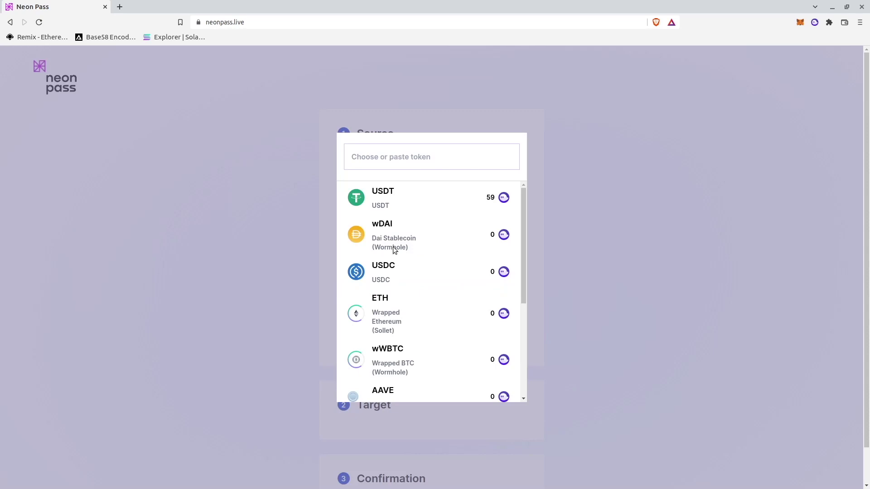
click(416, 196)
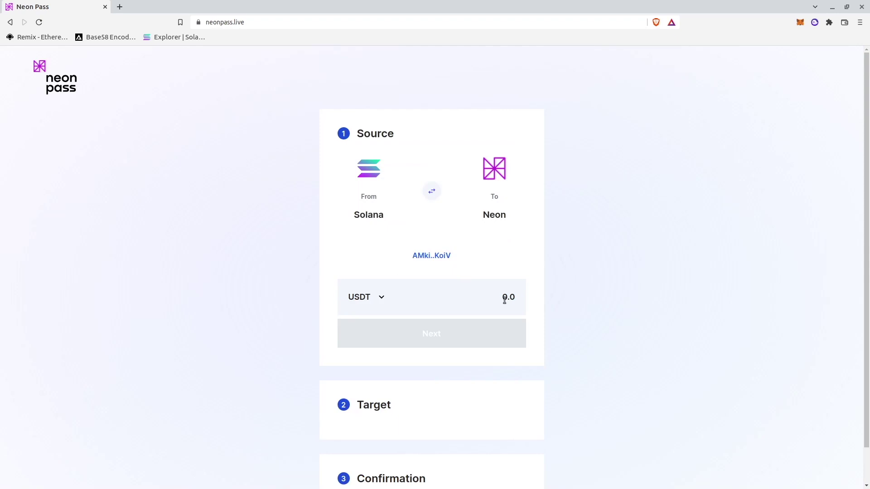
drag(505, 301, 506, 299)
text(9)
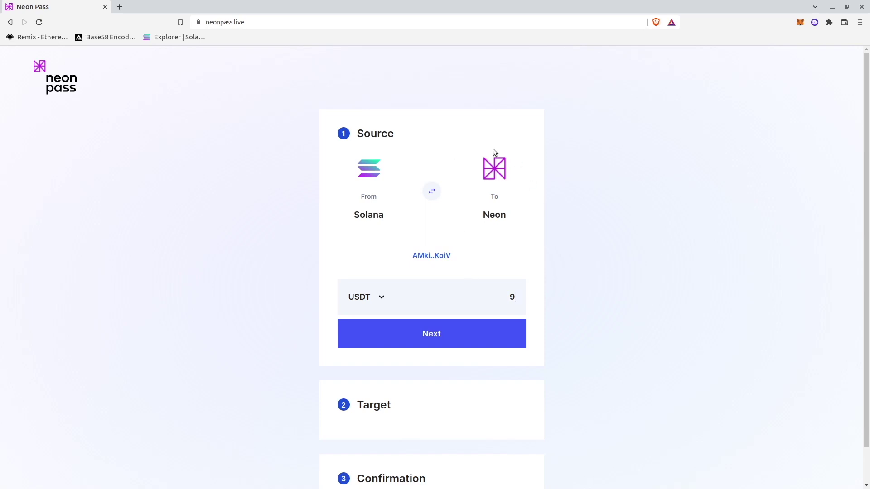
click(411, 339)
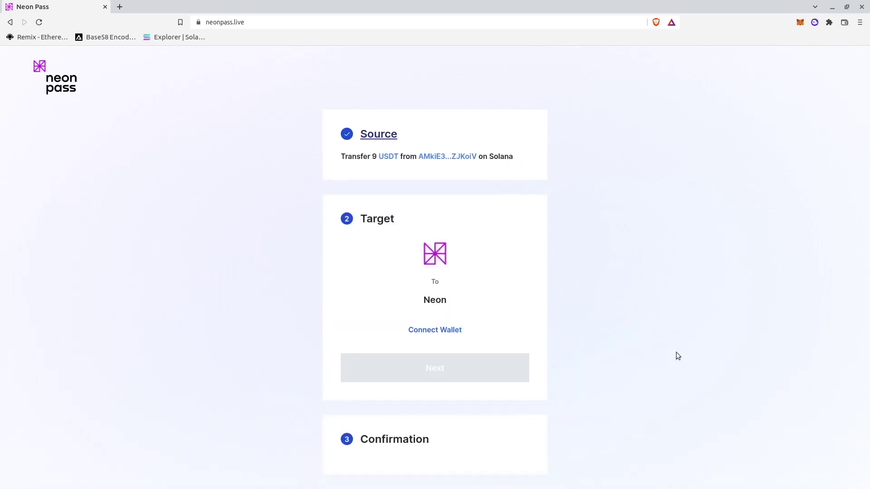
Connect the Neon wallet as the transfer target and check the network fee
click(429, 333)
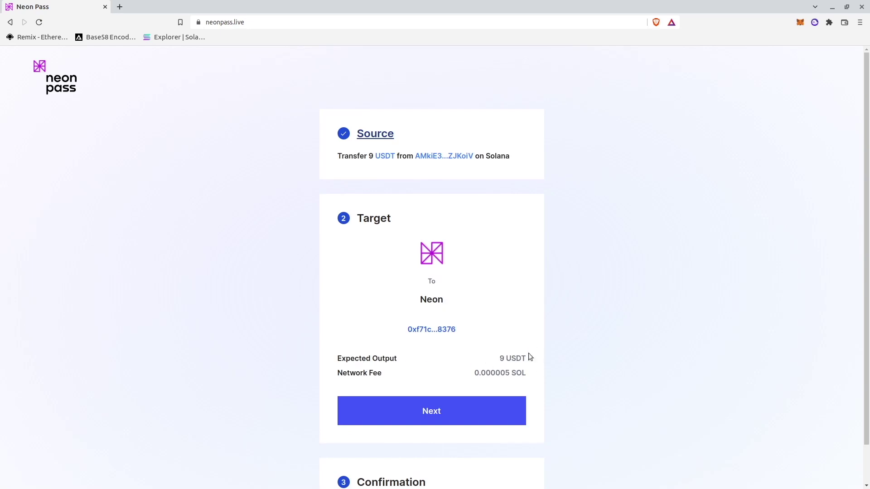
drag(475, 373, 511, 373)
click(478, 377)
Check the SOL balance of Wallet 2 in the Phantom wallet
click(814, 24)
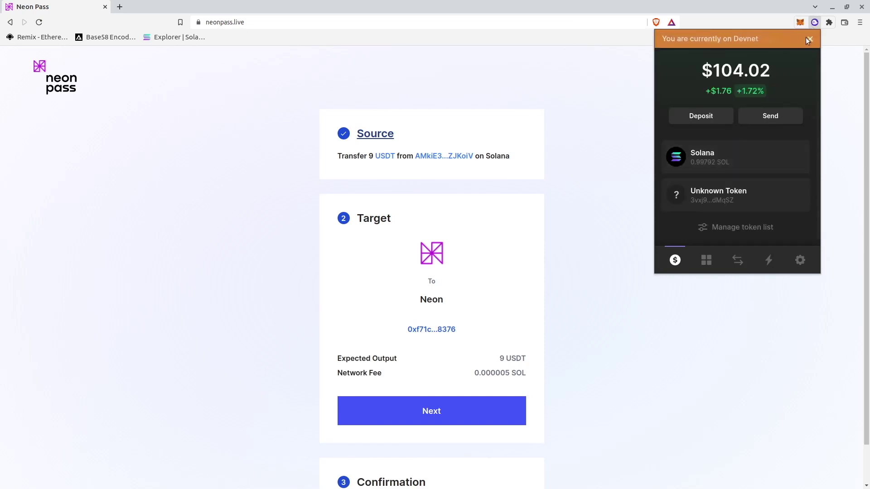
click(811, 39)
click(731, 153)
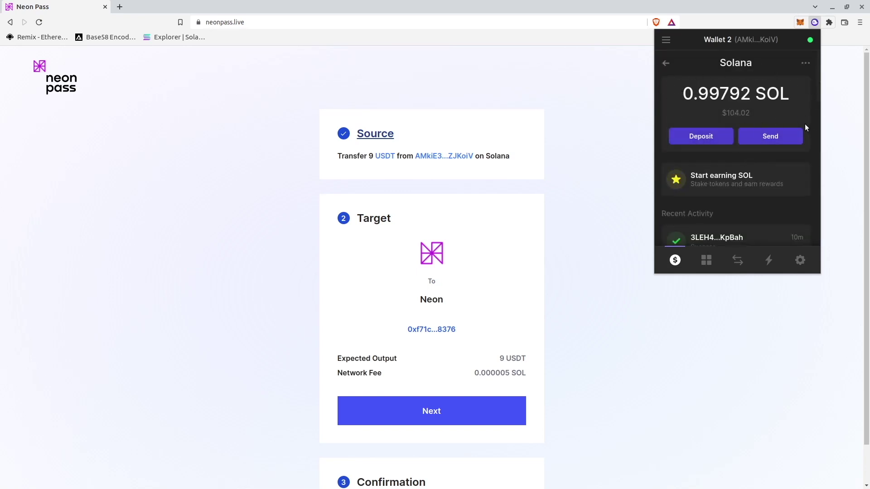
click(666, 64)
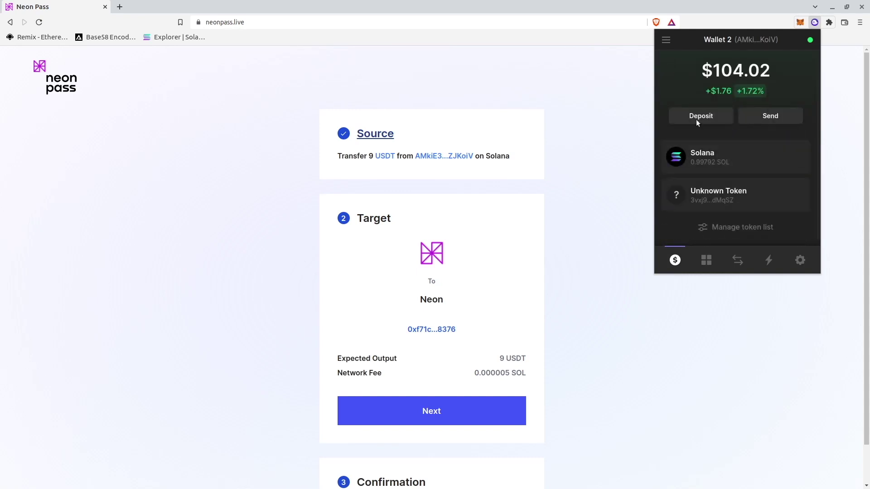
click(608, 376)
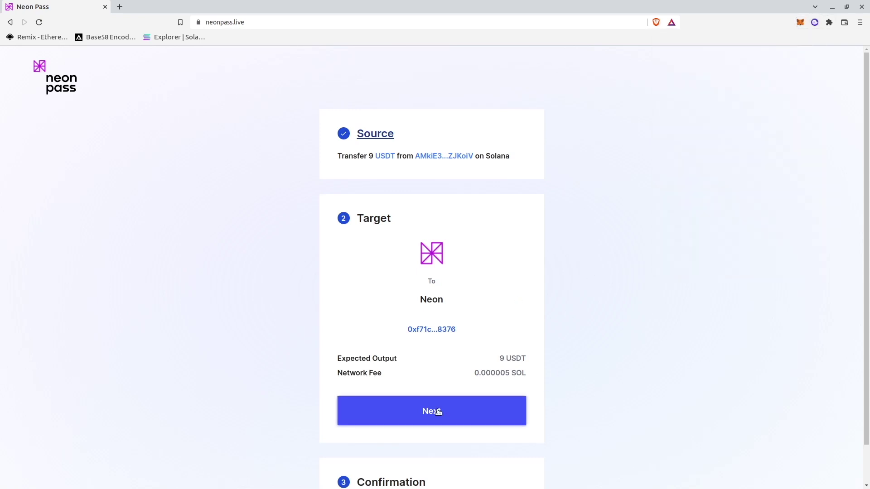
Confirm the 9 USDT transfer from Solana to Neon and approve the transaction in Phantom
scroll(673, 354, down, 2)
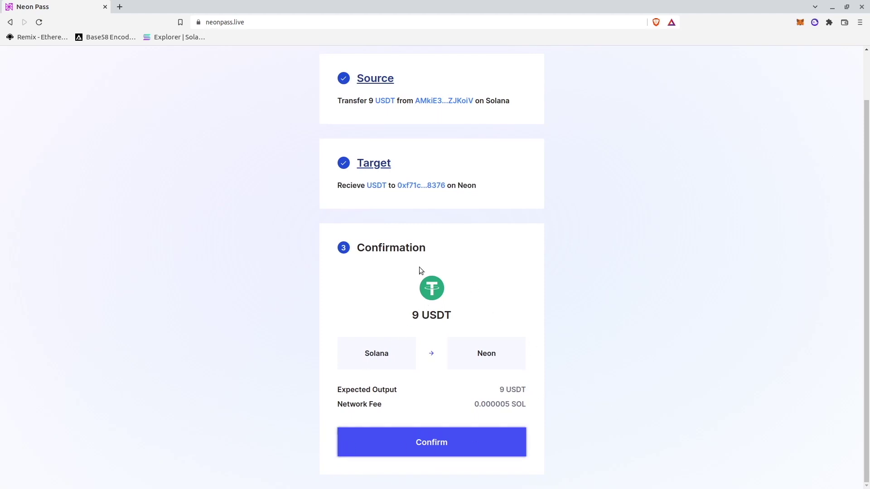
click(437, 443)
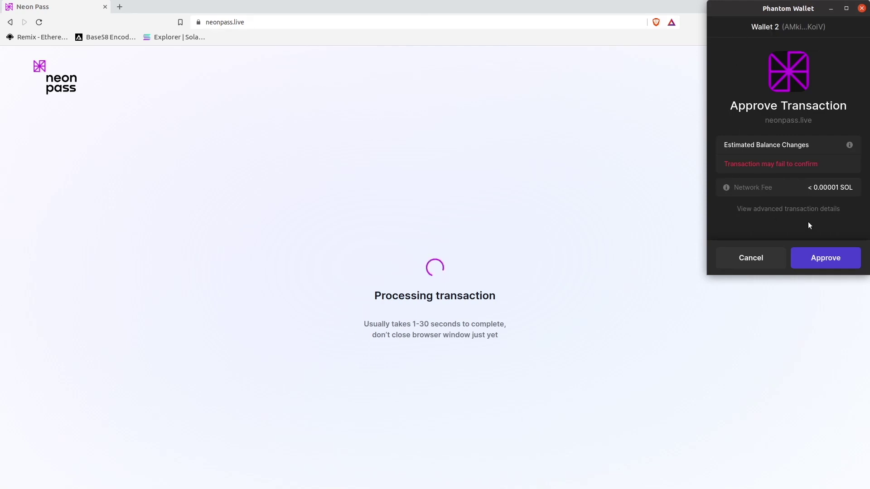
click(831, 263)
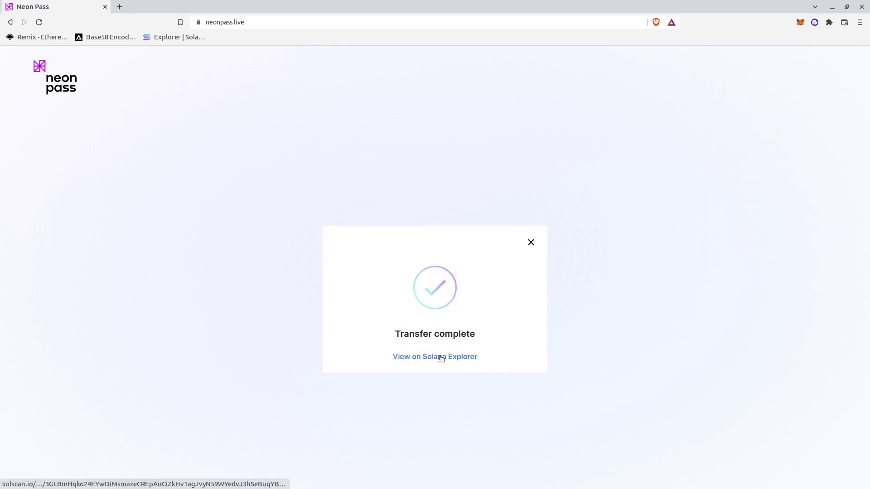
Open the completed Solana-to-Neon transfer on Solana Explorer and check the token balances in Phantom and MetaMask
middle_click(441, 357)
click(175, 4)
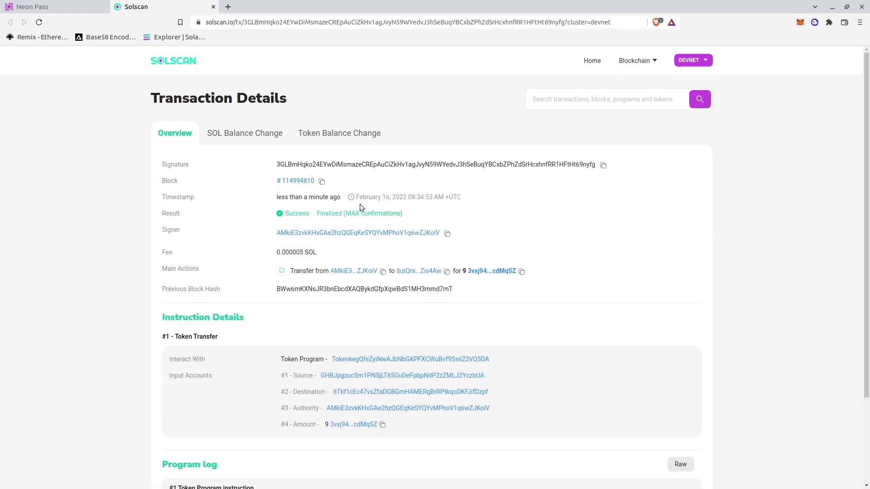
click(814, 23)
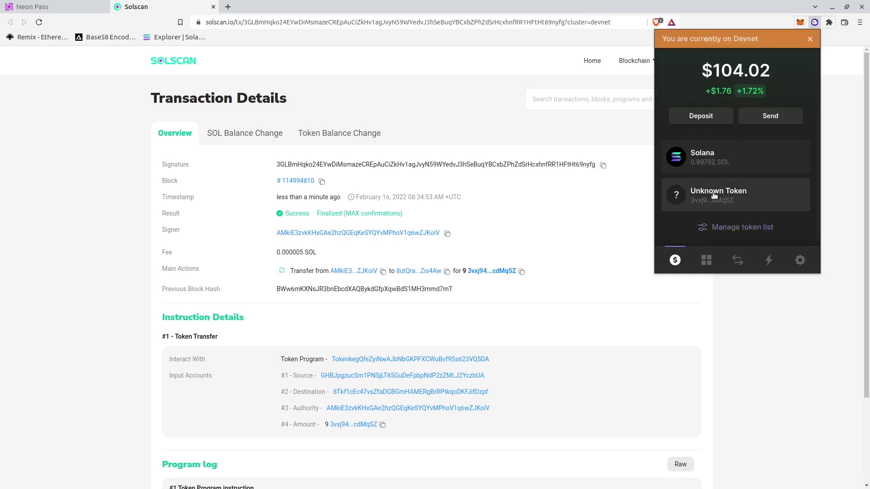
click(714, 196)
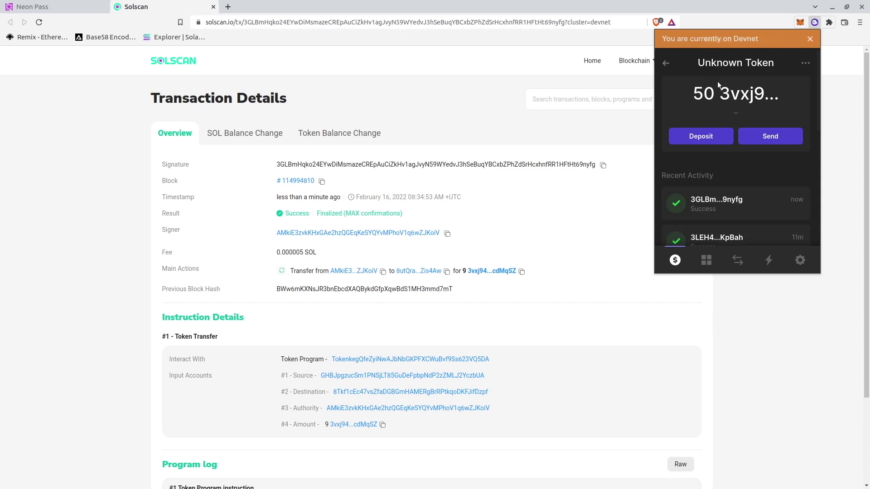
click(666, 63)
click(830, 81)
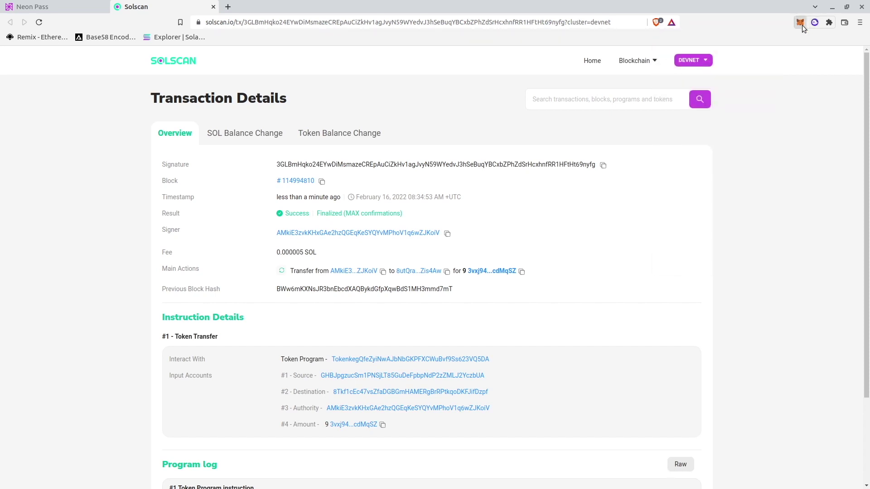
click(802, 23)
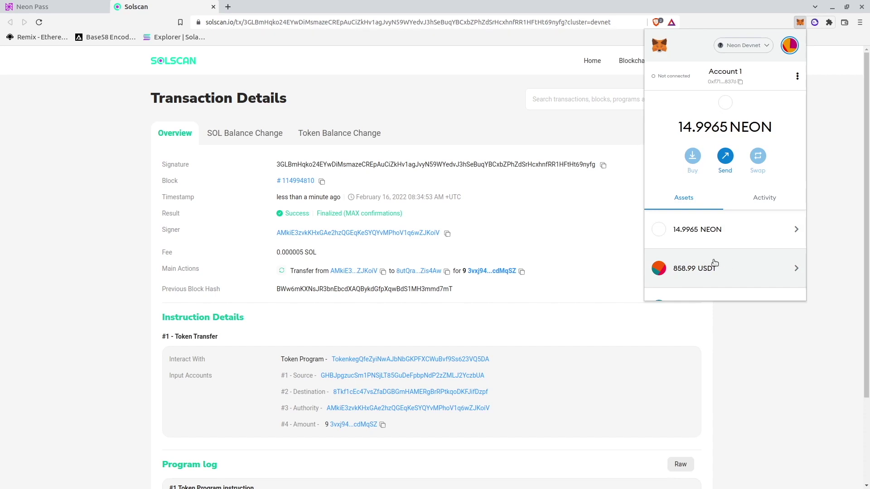
Return to Neon Pass, reverse the transfer direction to Neon to Solana, and connect the Neon wallet as the source
key(ctrl+w)
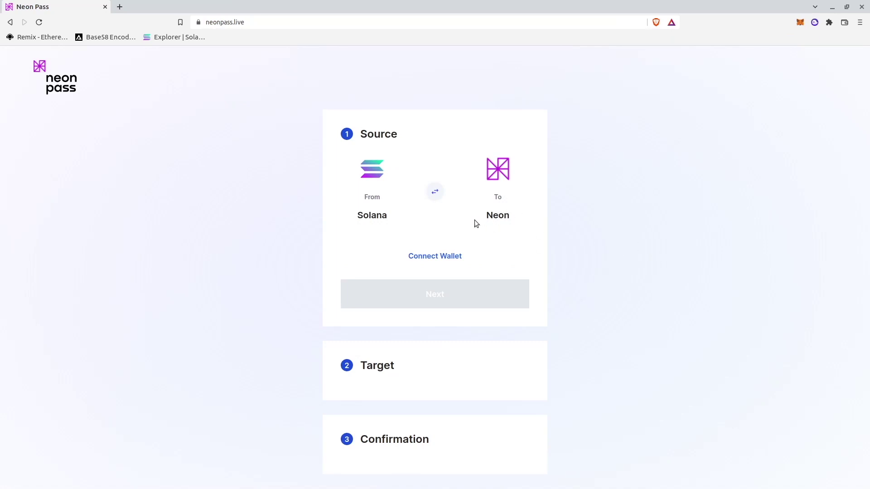
click(435, 194)
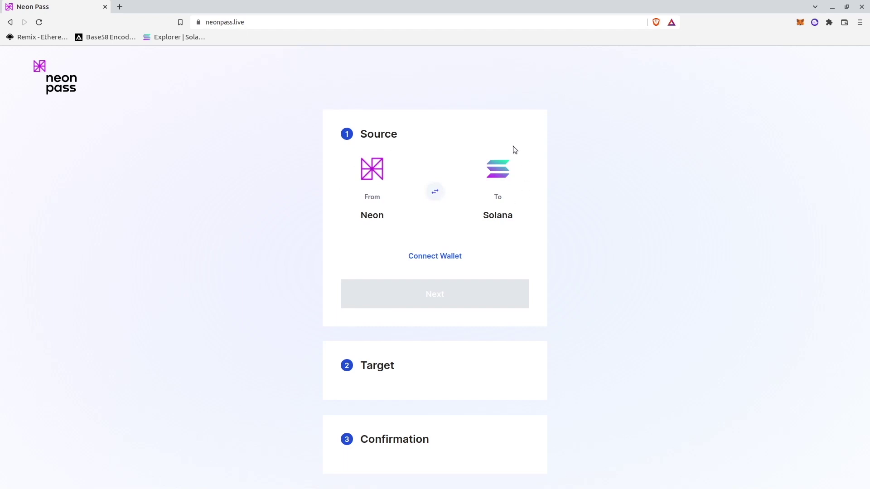
click(426, 258)
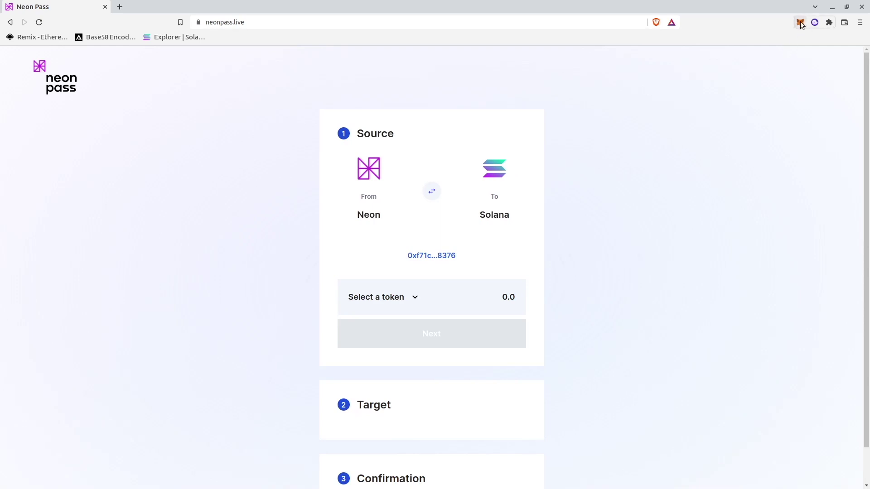
Check the USDT balance of Account 1 in MetaMask and the unknown token's balance in Phantom
click(800, 23)
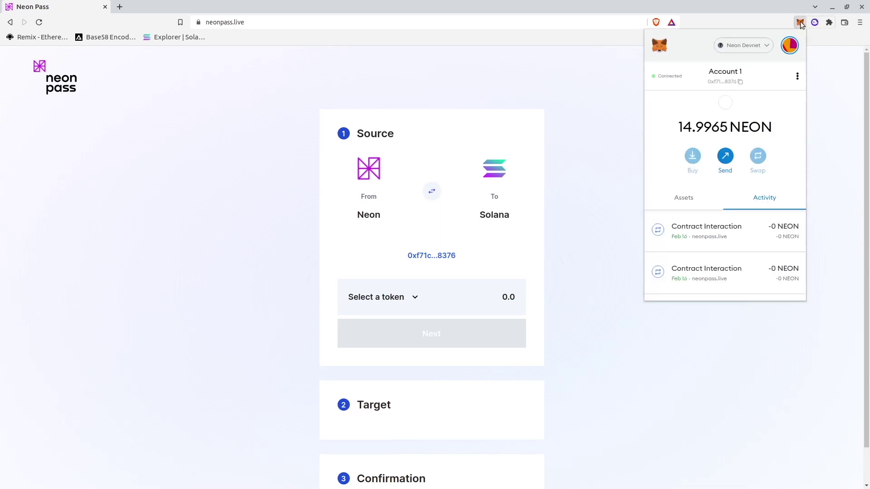
click(689, 197)
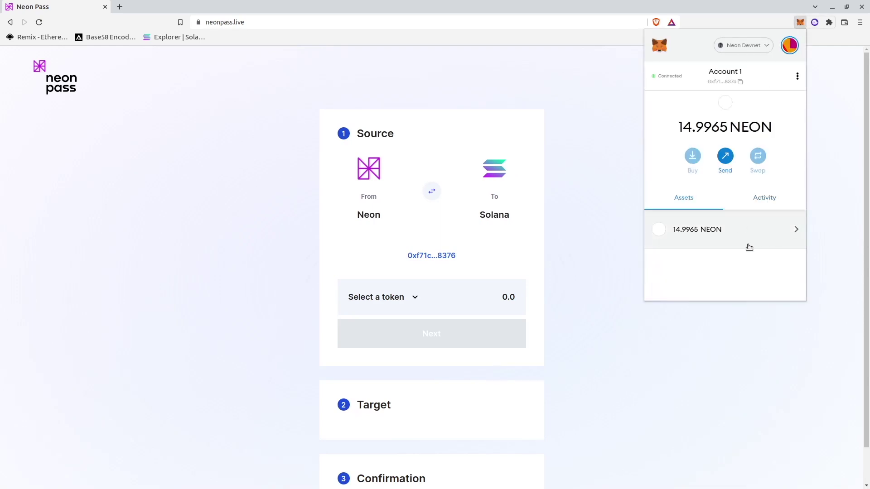
scroll(748, 247, down, 1)
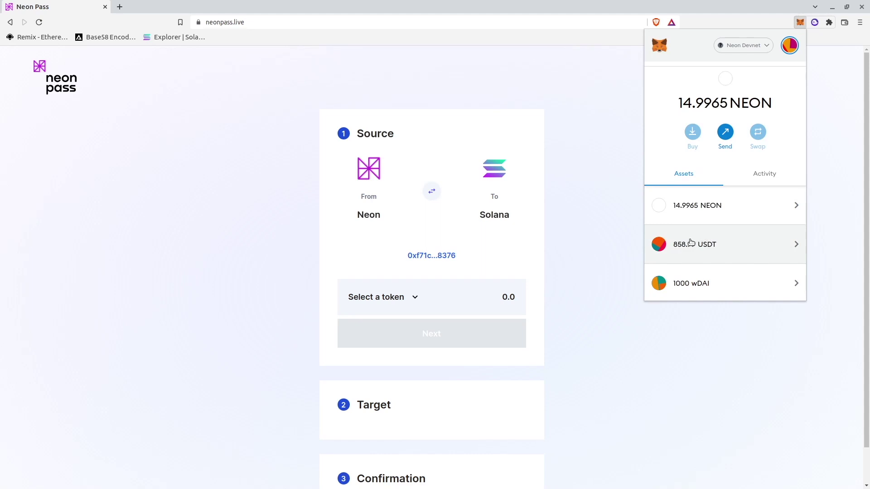
click(847, 141)
click(814, 23)
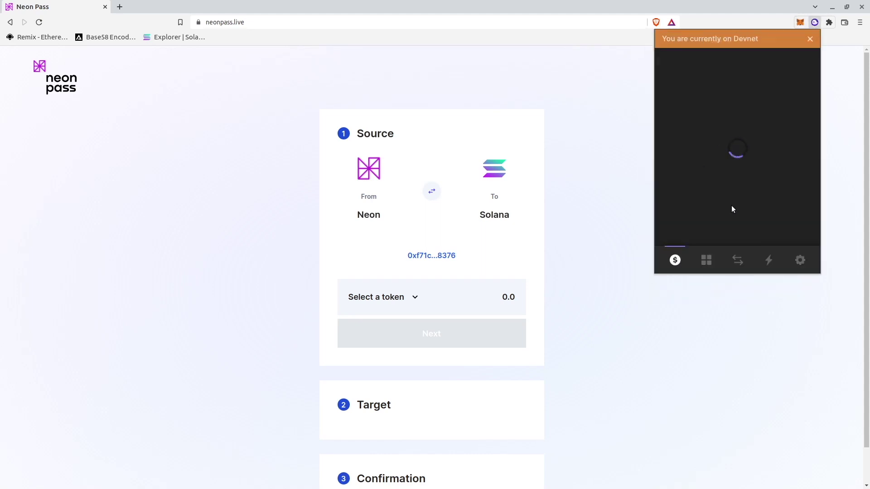
click(714, 192)
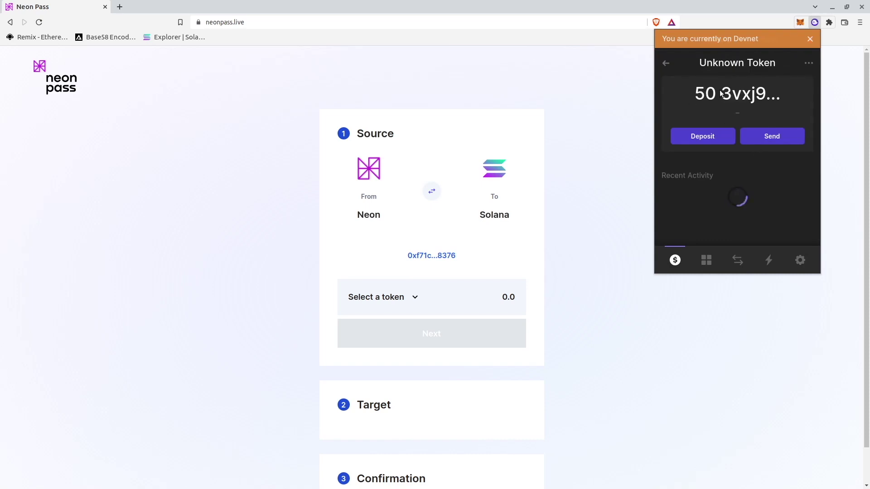
click(811, 39)
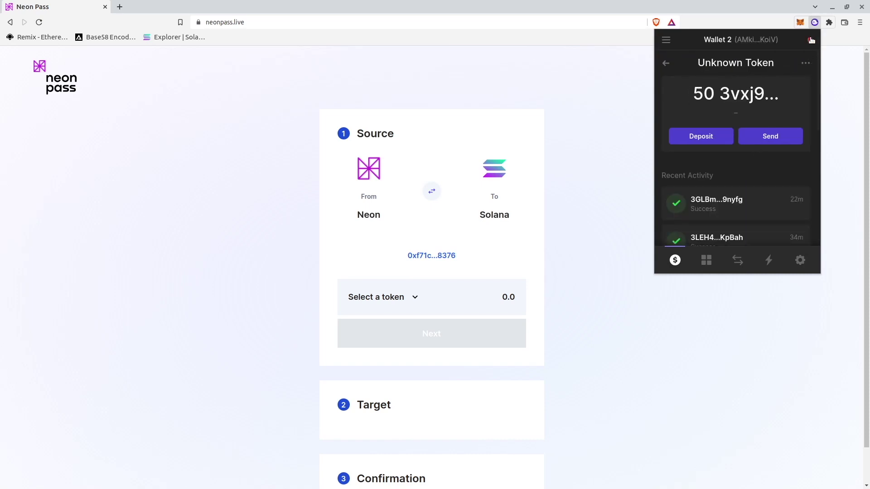
click(842, 88)
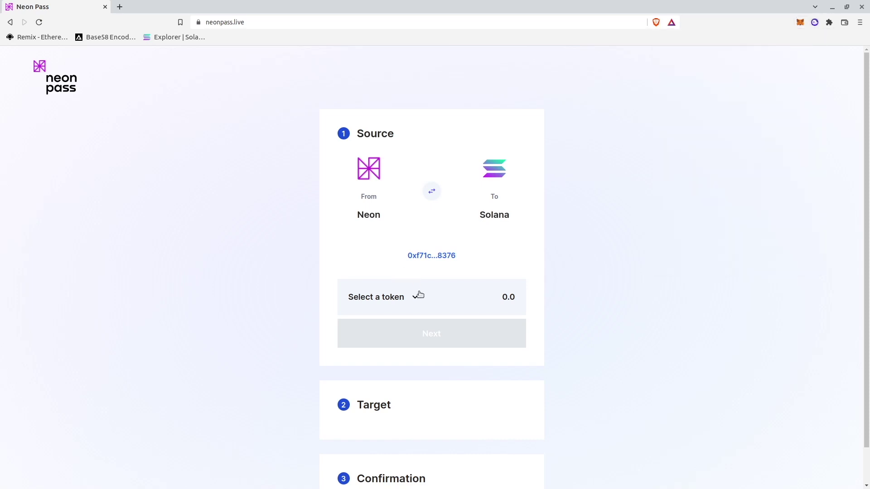
Select USDT as the token to send from Neon, set the amount to 50, and proceed to the target stage
click(417, 295)
click(426, 205)
key(Delete)
key(Delete)
key(Delete)
text(5)
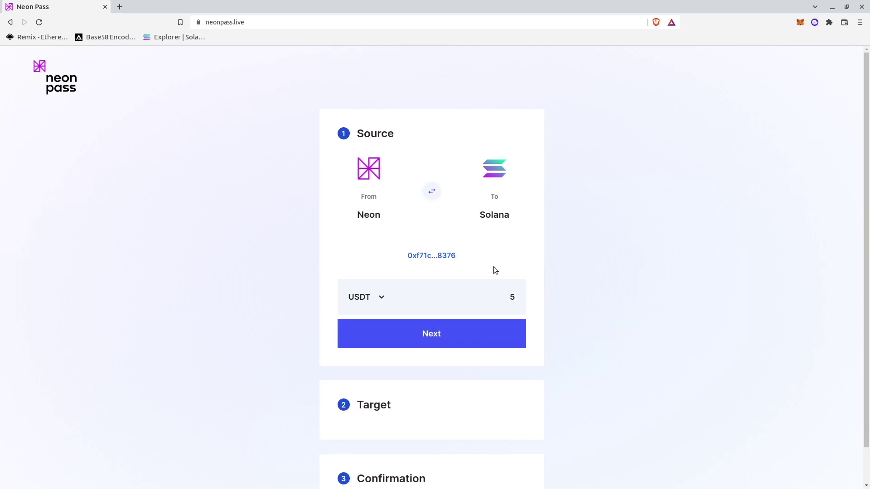
text(0)
click(452, 331)
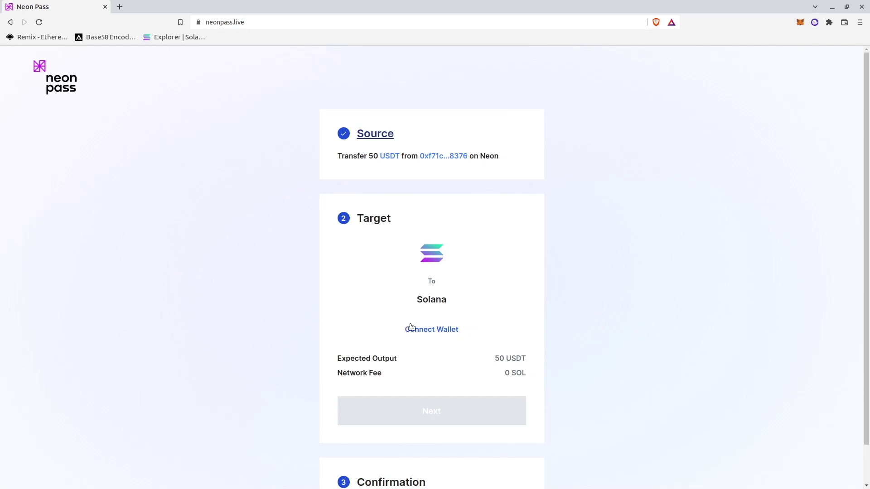
Connect the Solana wallet as the transfer target and submit the 50 USDT transfer
click(420, 334)
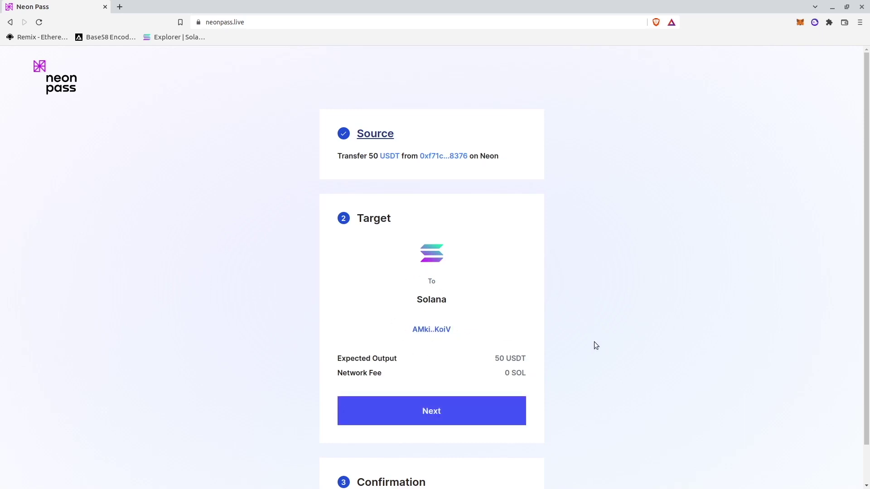
scroll(594, 342, down, 1)
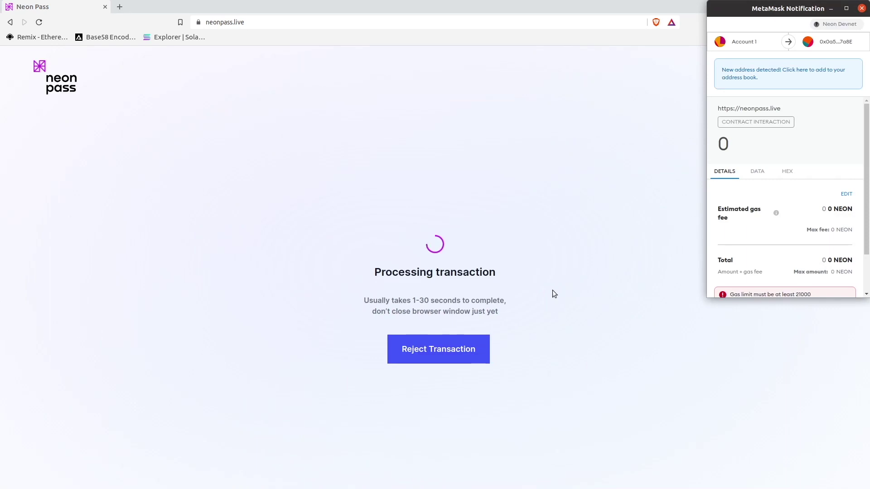
Confirm the contract interaction in MetaMask and approve the resulting transaction in Phantom
scroll(811, 144, down, 3)
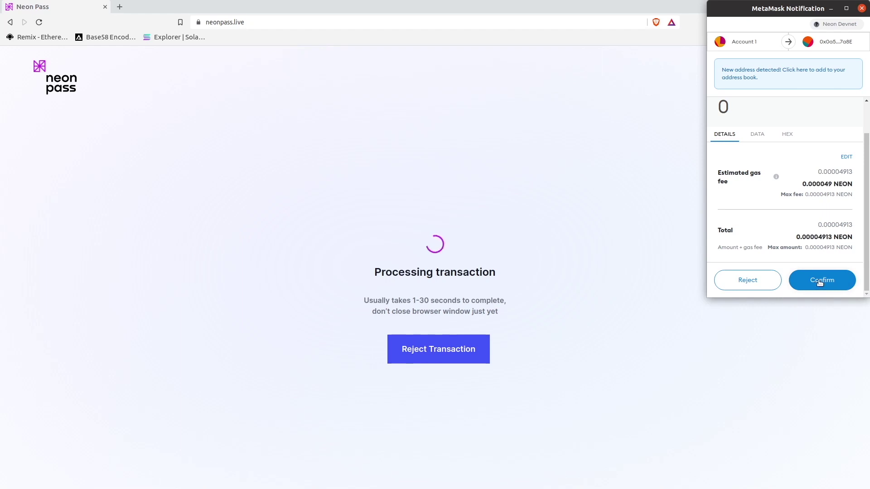
click(820, 281)
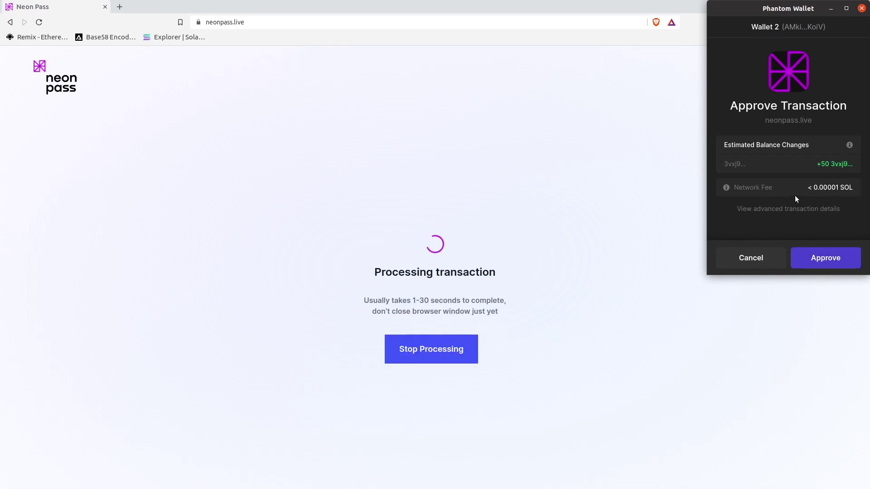
click(833, 263)
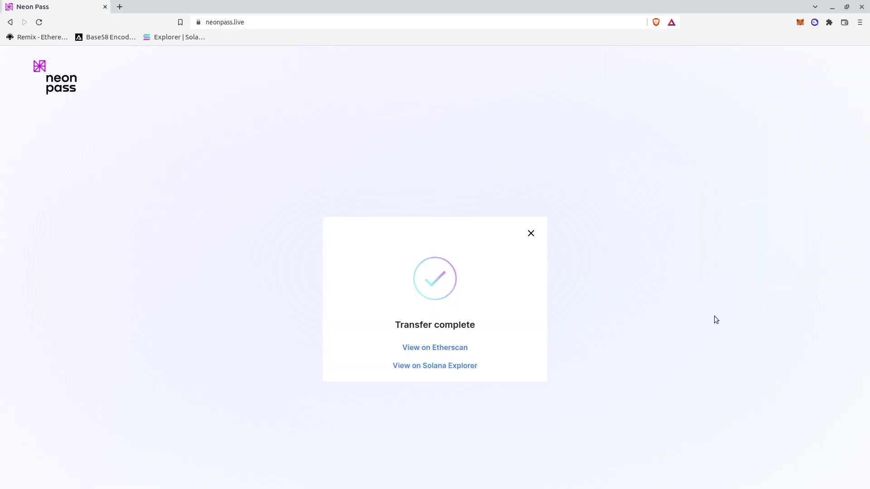
Open the Neon-to-Solana transfer on Solana Explorer and check the token assets of Account 1 in MetaMask
middle_click(446, 366)
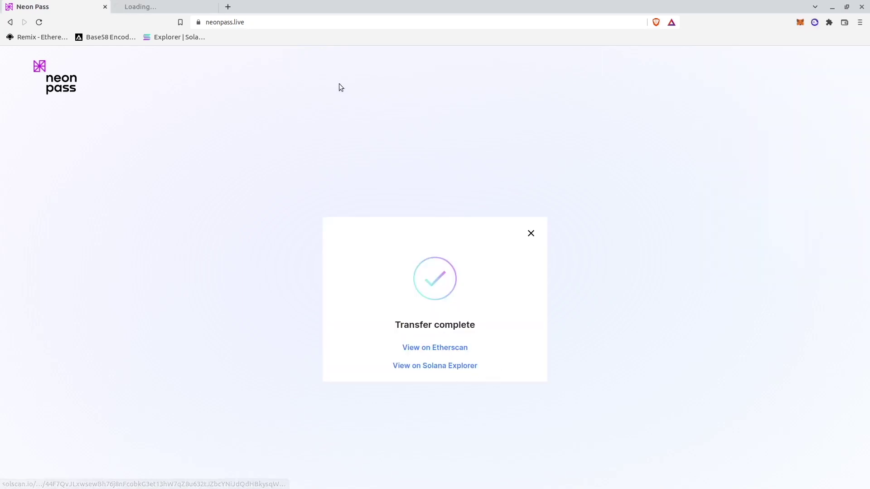
click(154, 8)
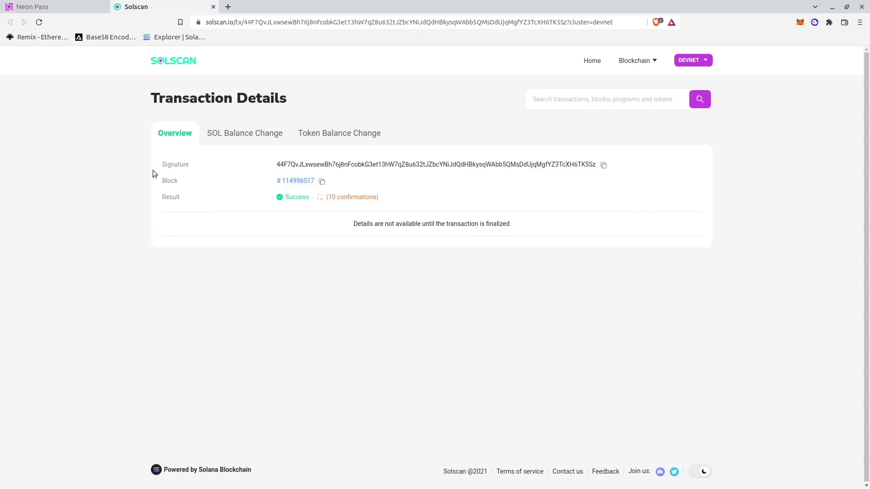
click(803, 24)
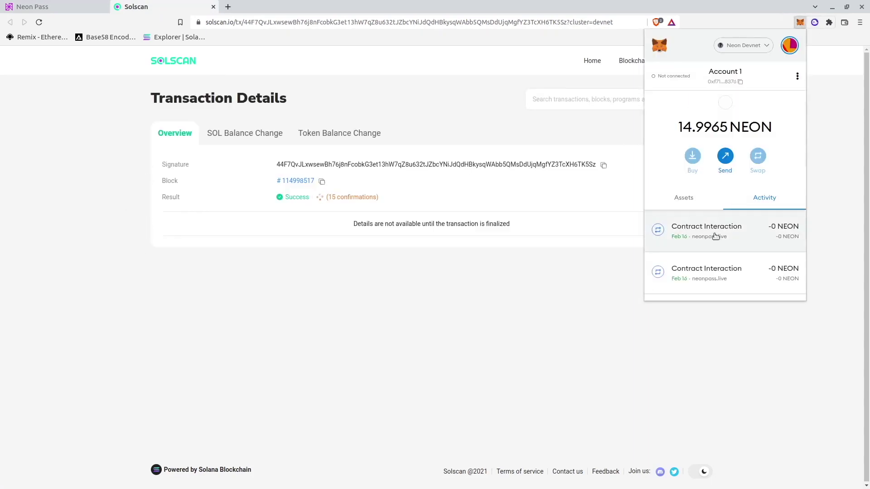
click(684, 198)
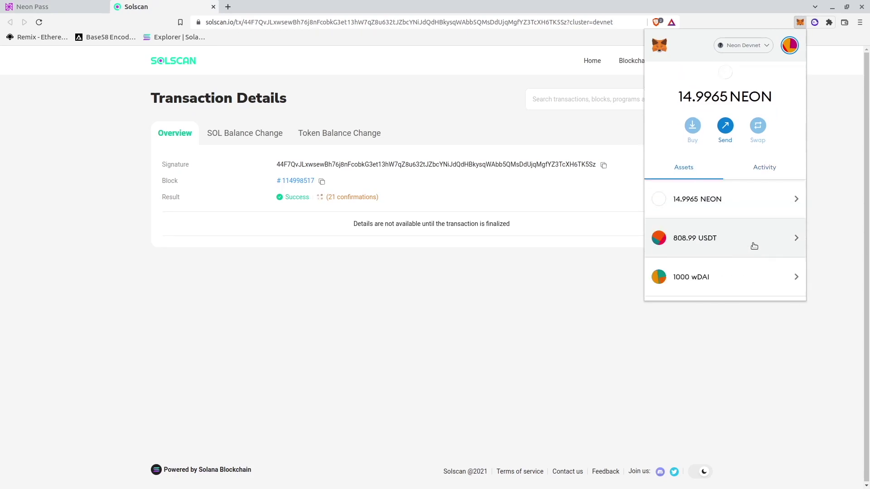
scroll(757, 236, down, 2)
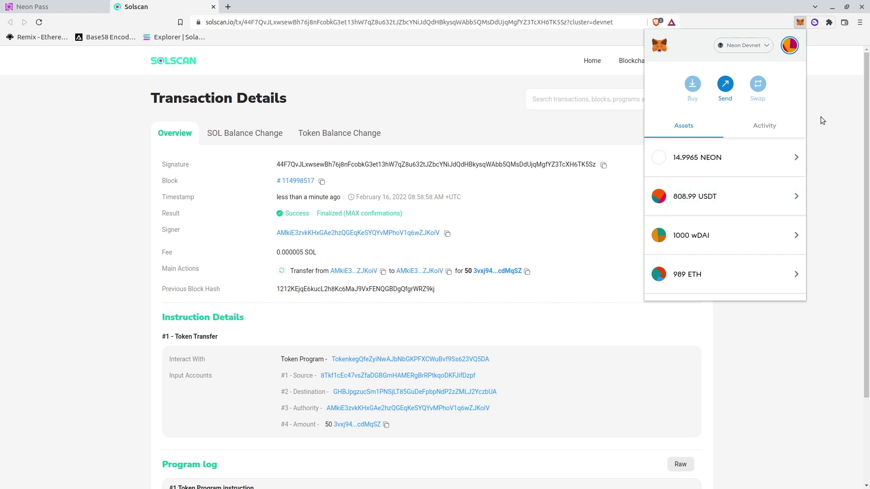
Check the unknown token's balance in the Phantom wallet and return to its asset list
click(827, 143)
click(815, 22)
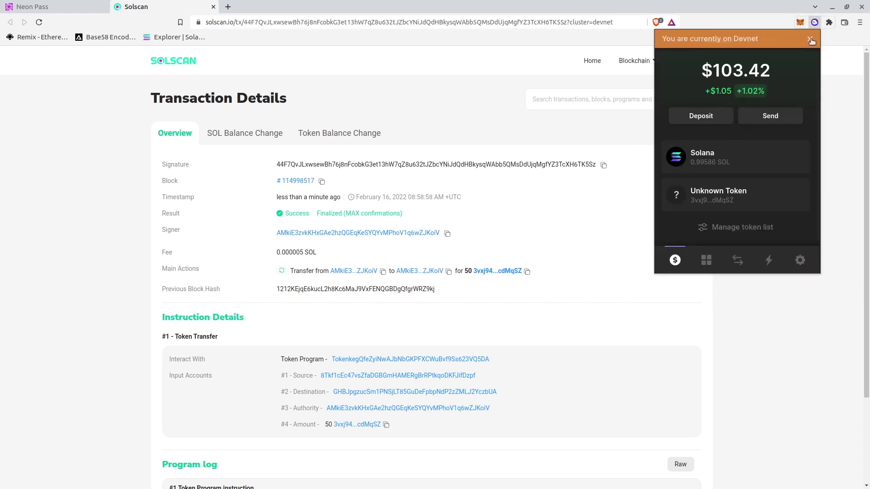
click(732, 186)
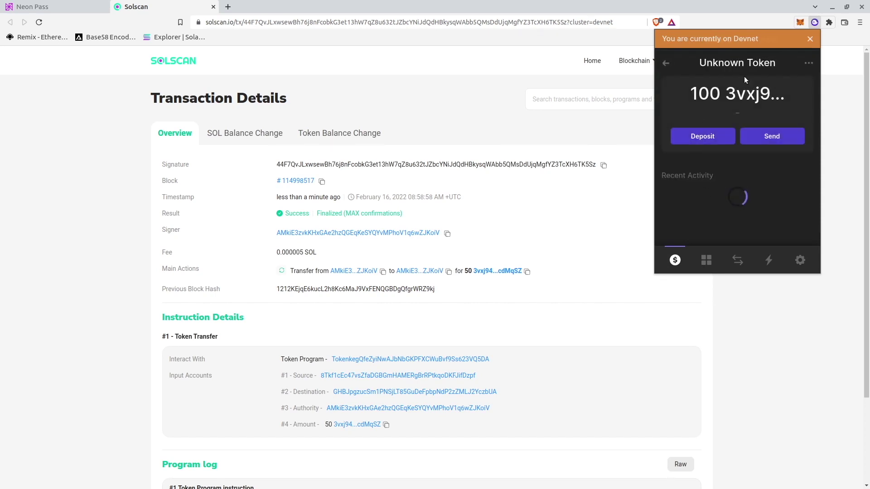
click(667, 62)
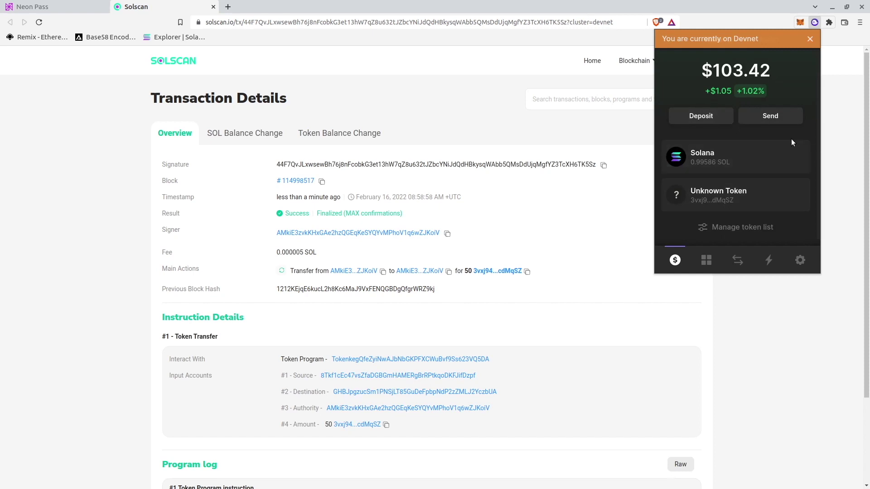